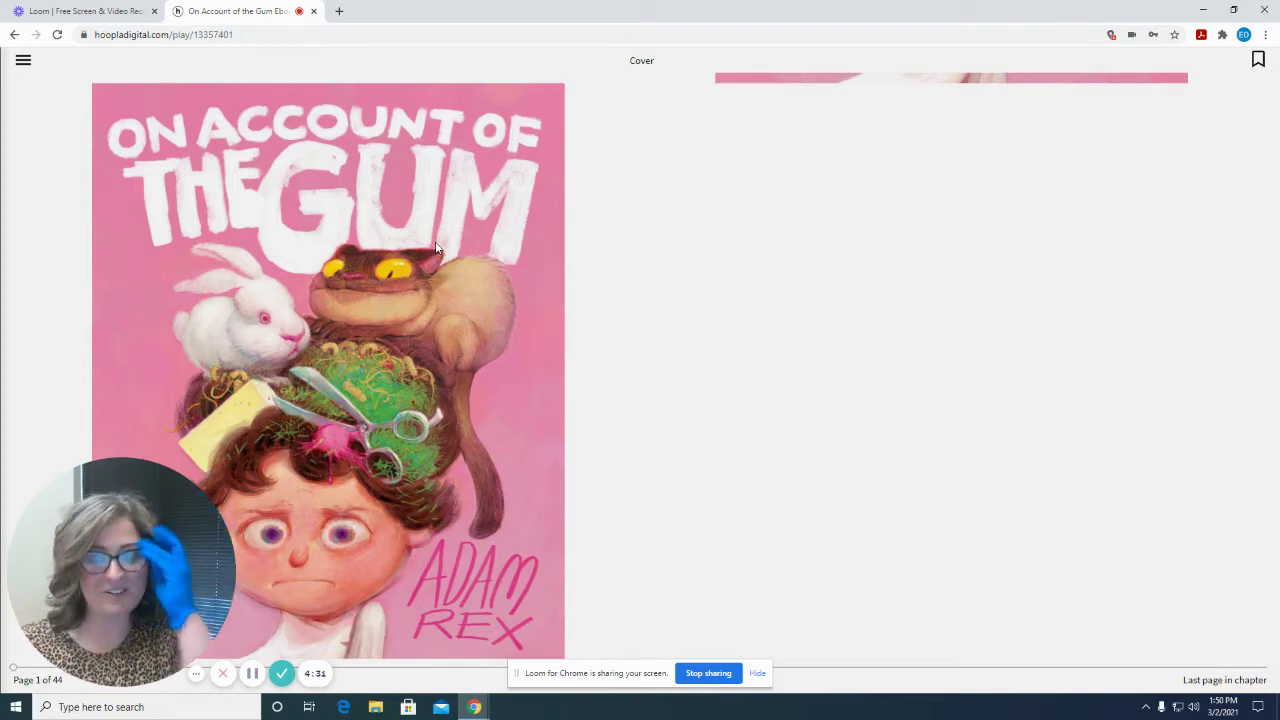
# Page from the cover past the title, dedication and copyright pages to the story's start.
pyautogui.click(1262, 367)
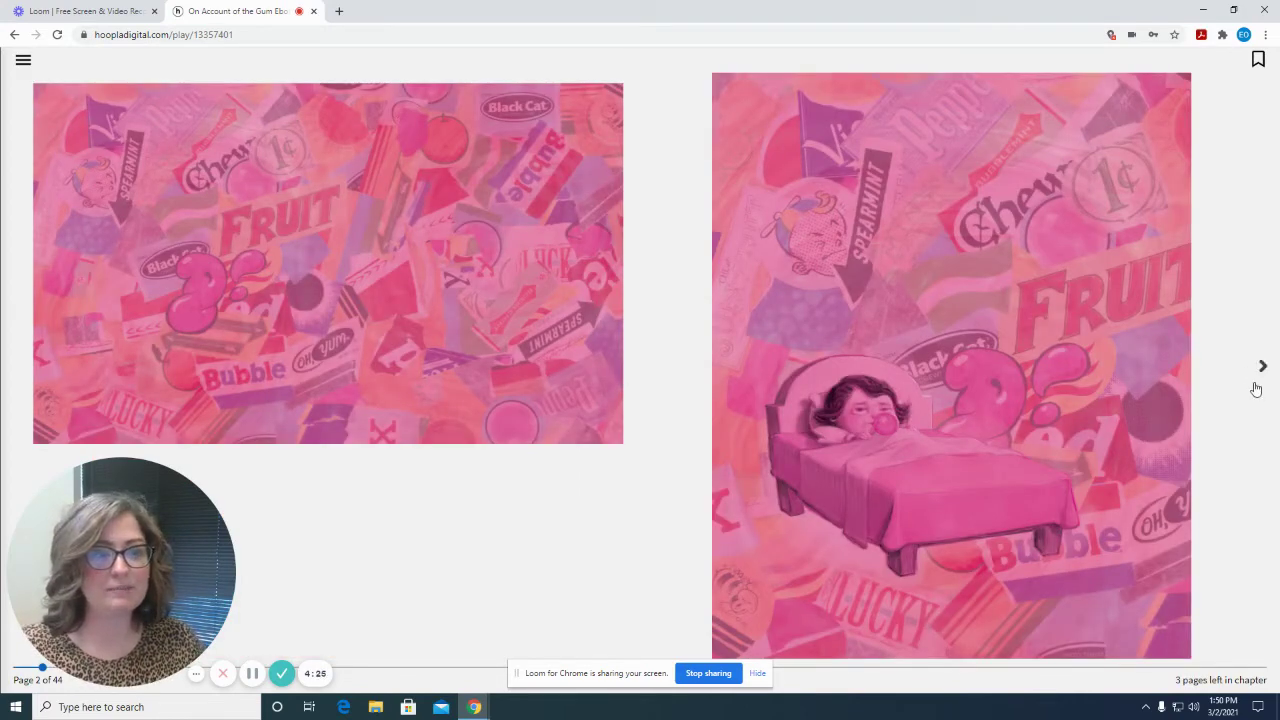
pyautogui.click(1260, 380)
pyautogui.click(1262, 368)
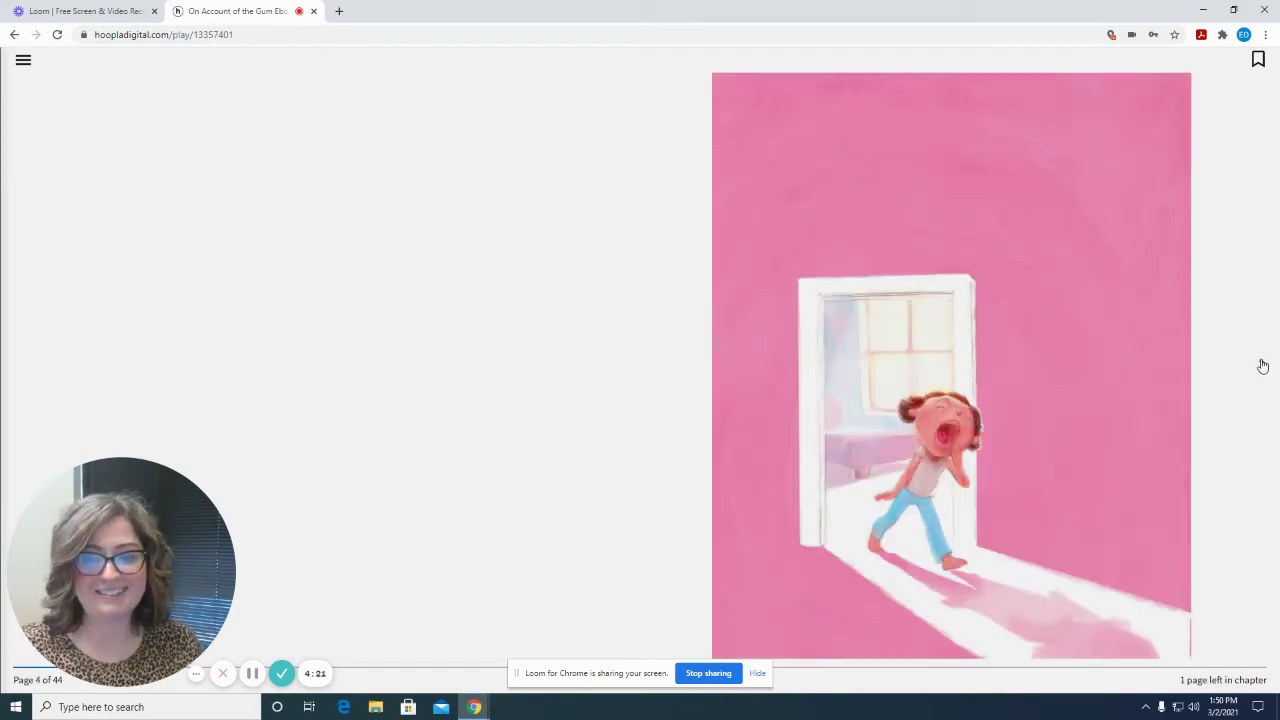
pyautogui.click(1262, 364)
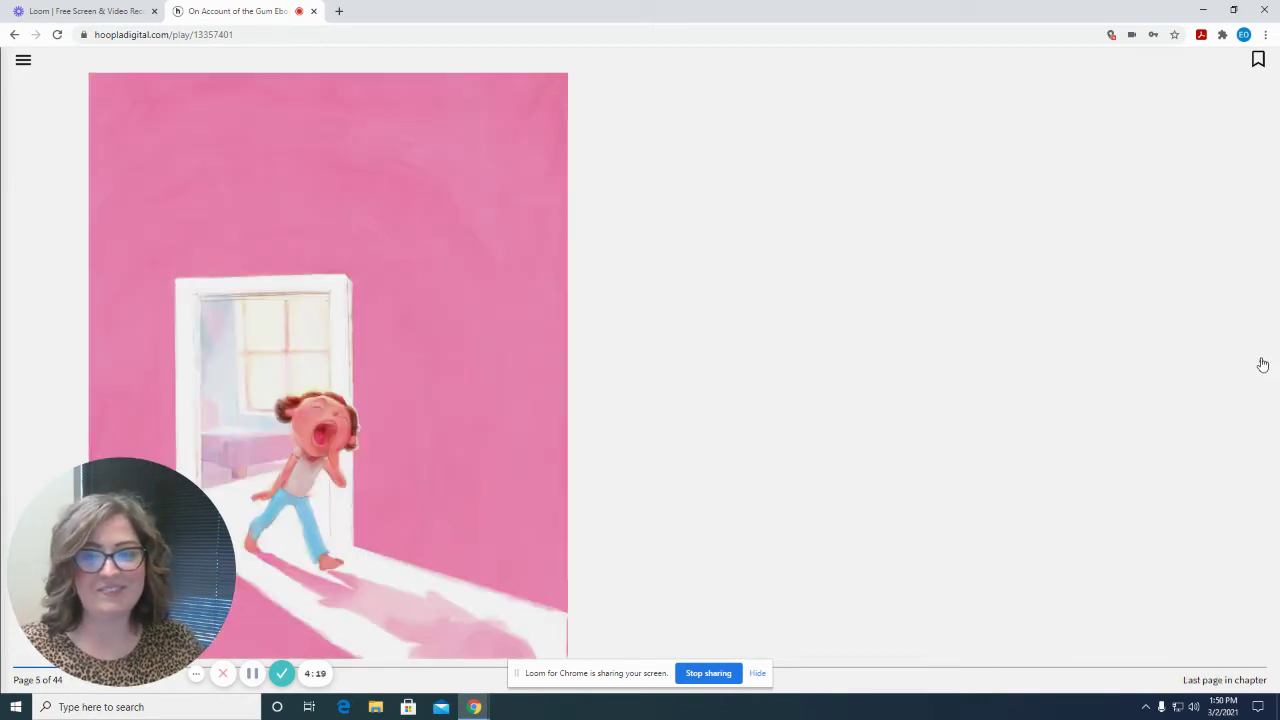
pyautogui.click(1262, 364)
pyautogui.click(1264, 365)
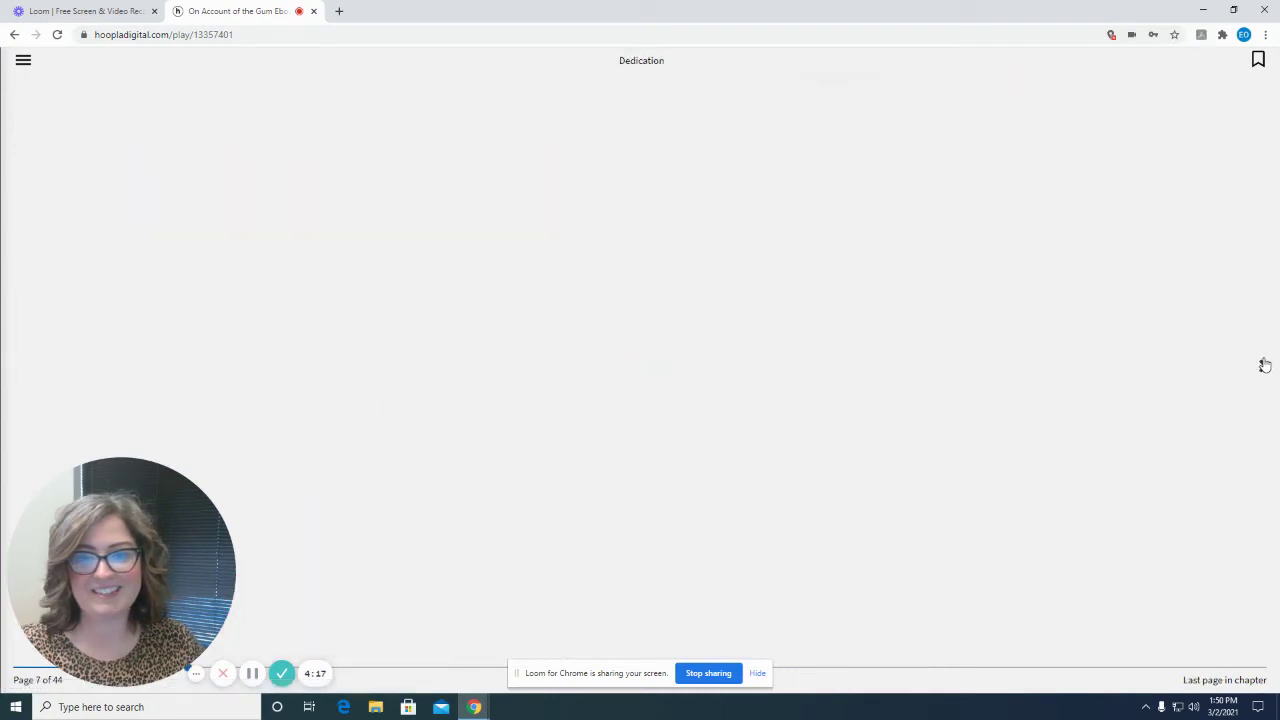
pyautogui.click(1264, 365)
pyautogui.click(1264, 365)
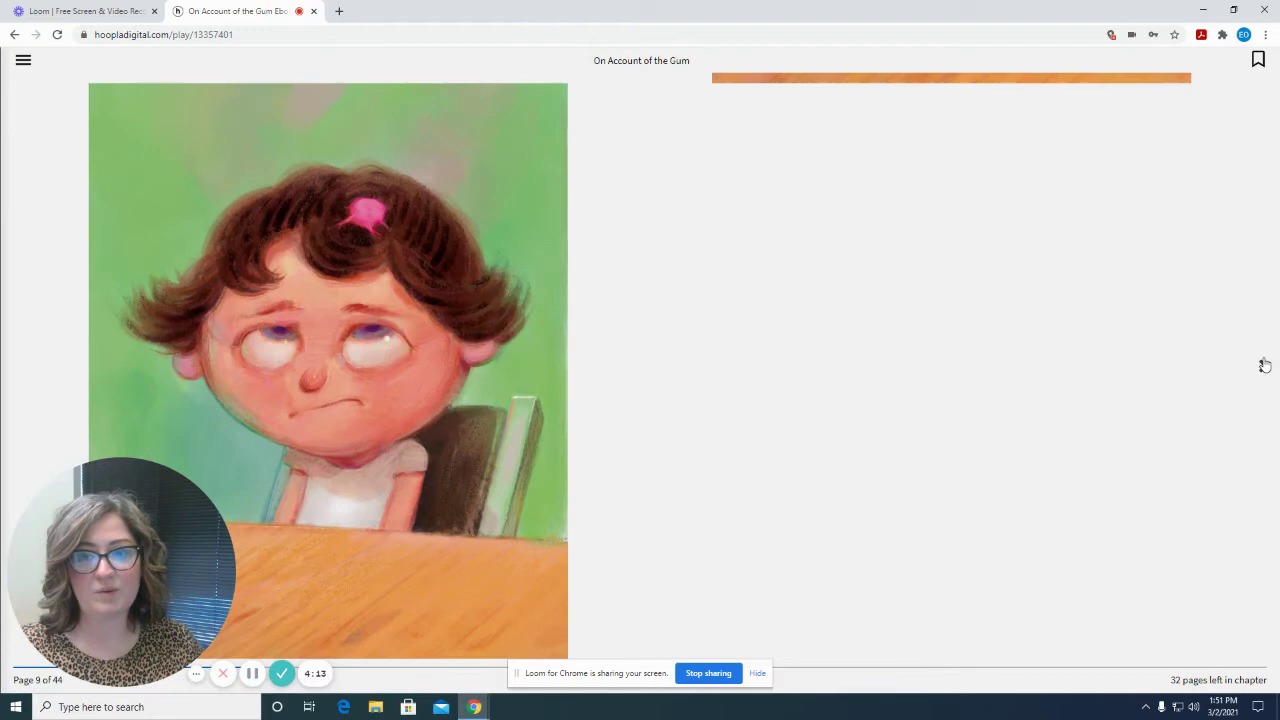
# Read through pages 10 to 17, past the scissors and butter-stick pages.
pyautogui.click(1263, 368)
pyautogui.click(1264, 367)
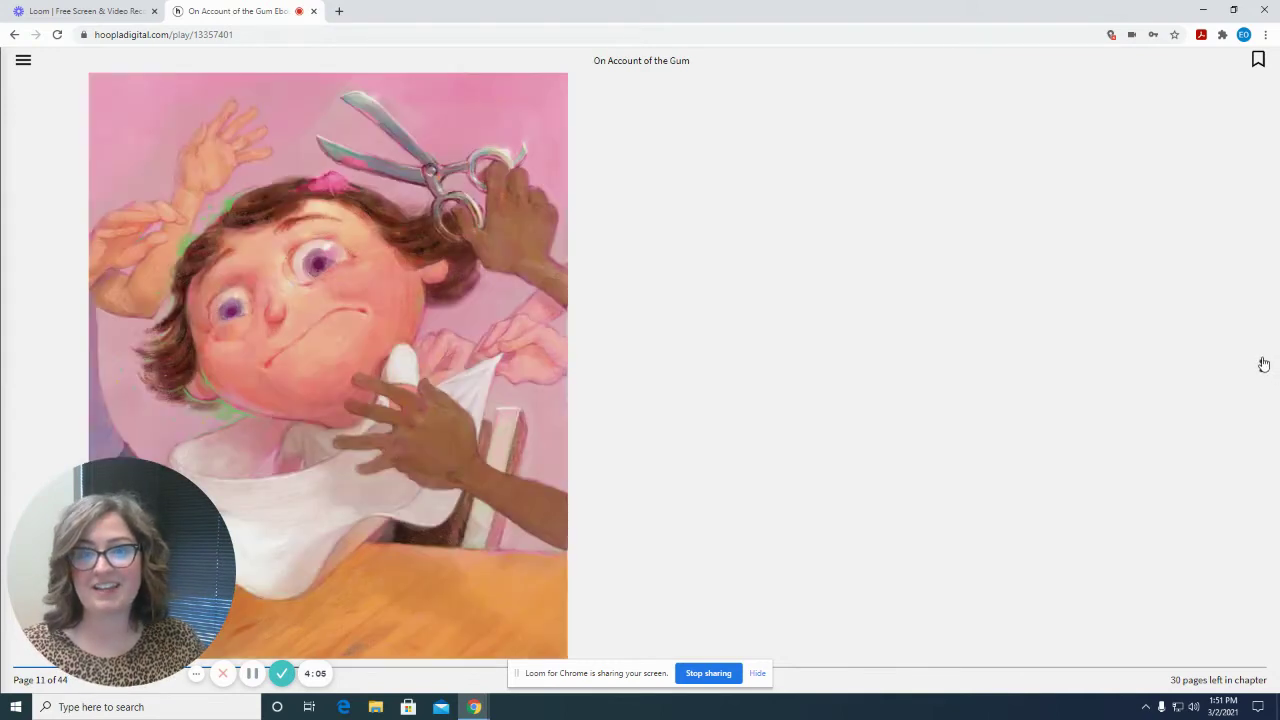
pyautogui.click(1262, 366)
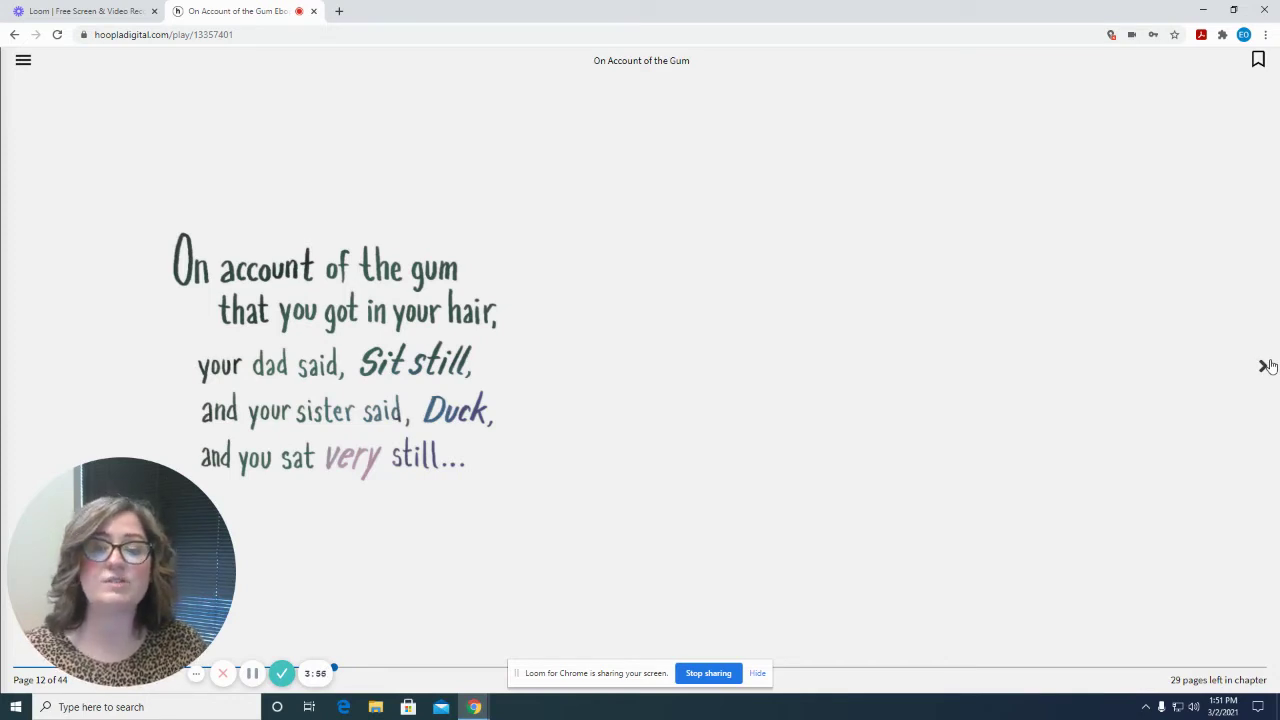
pyautogui.click(1263, 366)
pyautogui.click(1263, 368)
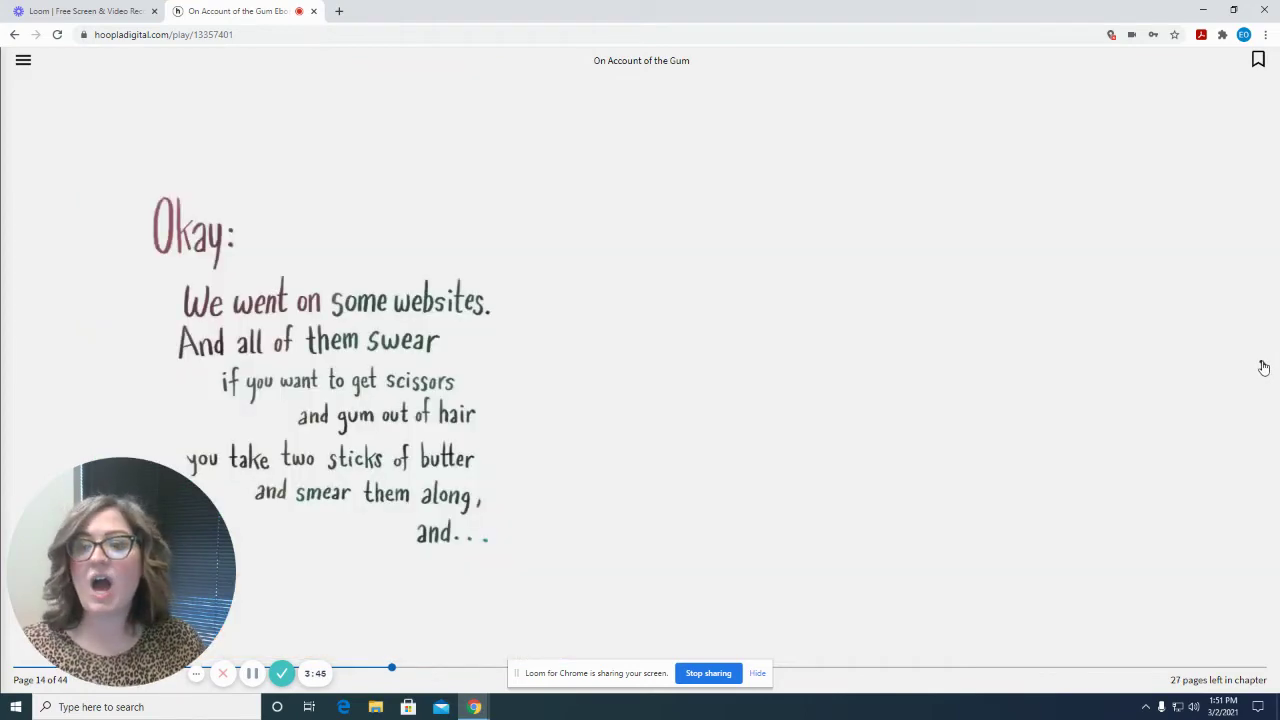
pyautogui.click(1264, 367)
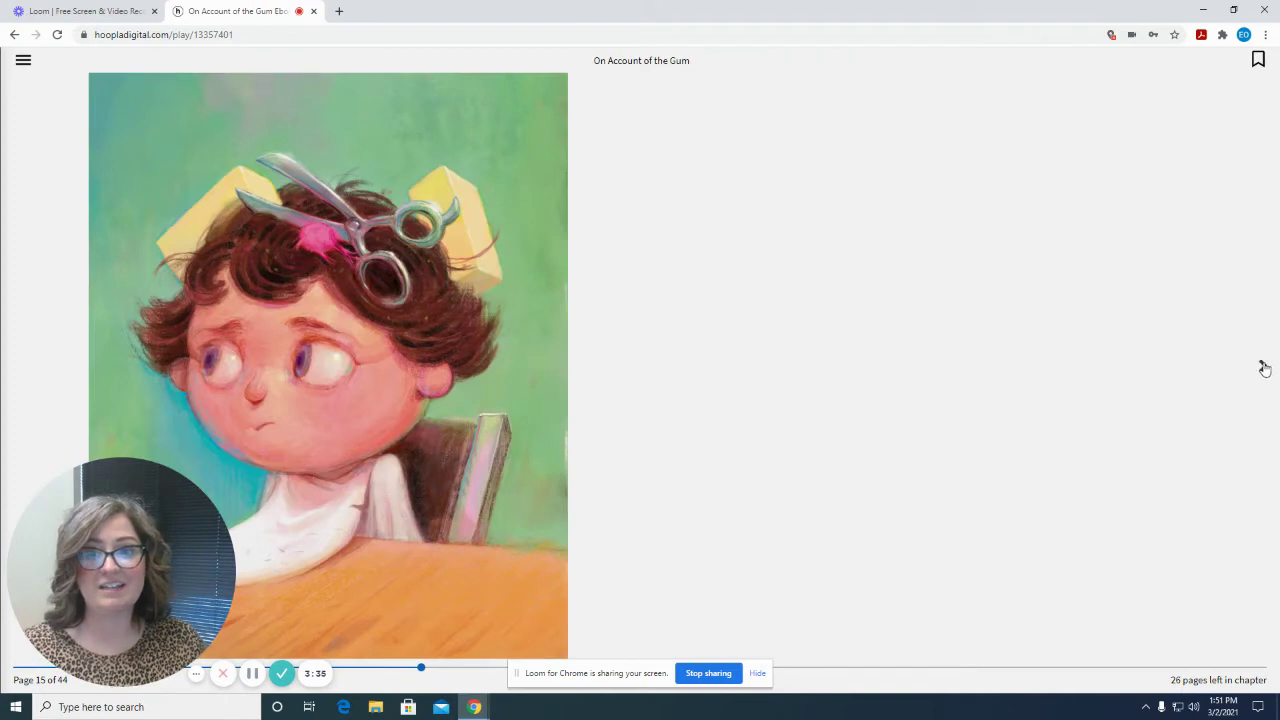
pyautogui.click(1264, 367)
pyautogui.click(1264, 366)
# Turn through pages 18–20, including the grandpa spread, to the page 21 cat illustration.
pyautogui.click(1265, 367)
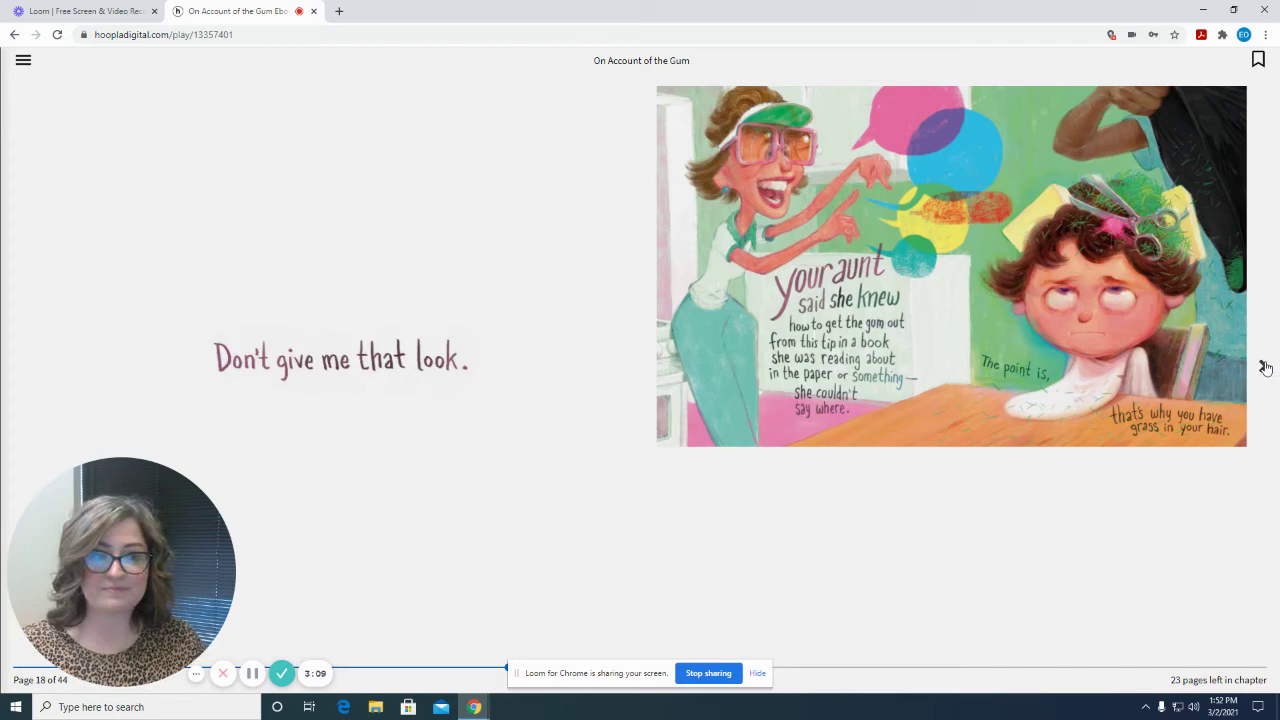
pyautogui.click(1264, 368)
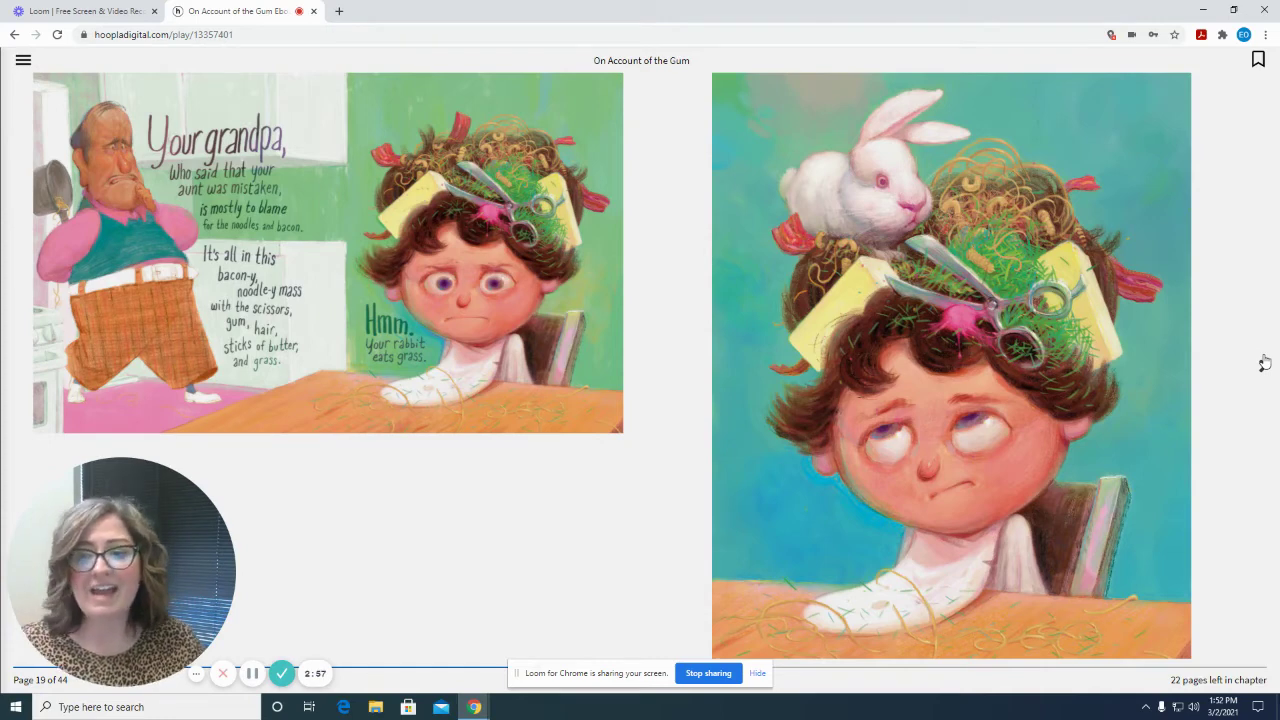
pyautogui.click(1263, 368)
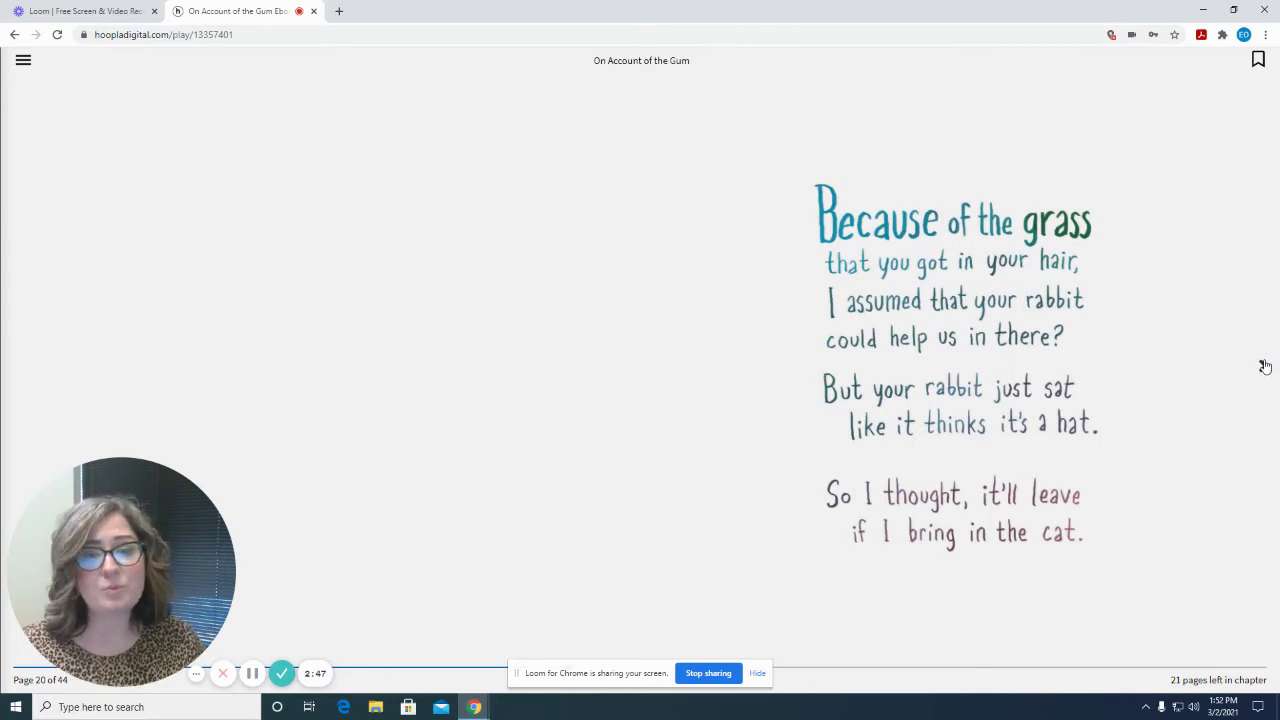
pyautogui.click(1260, 368)
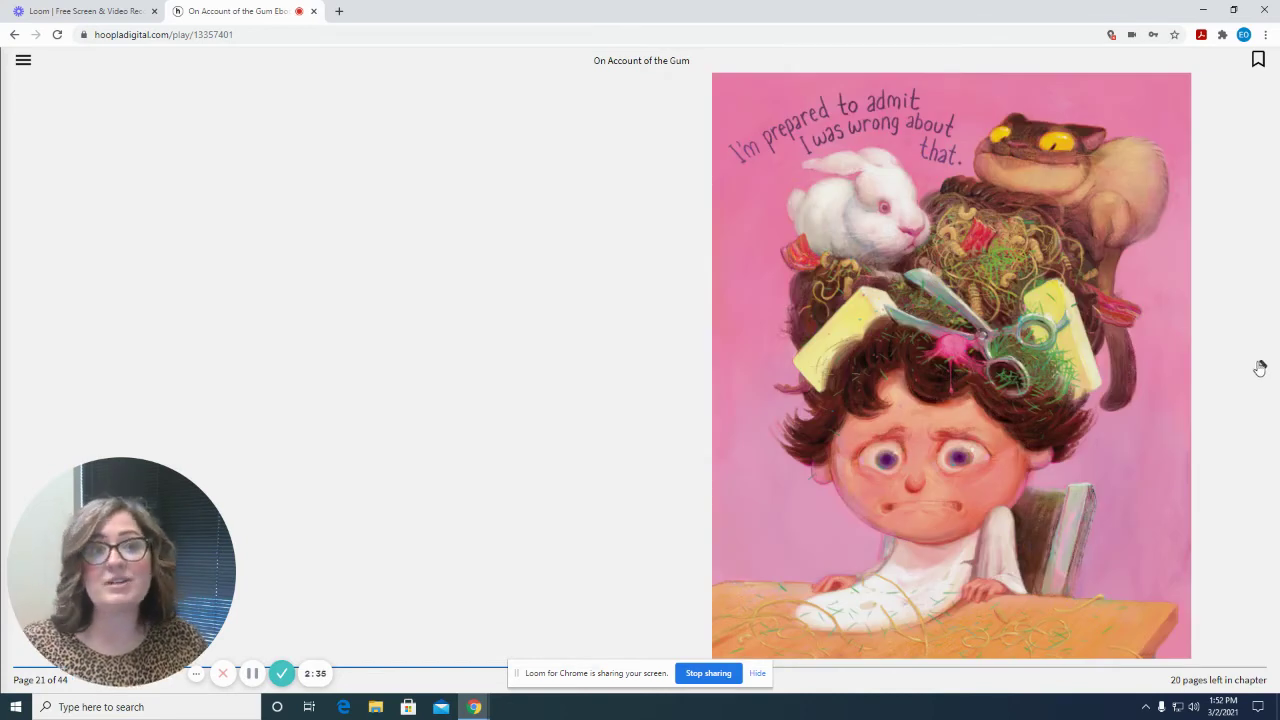
# Advance through the vacuum and 'Happy birthday!' pages to the page 27 firefighter spread.
pyautogui.click(1262, 370)
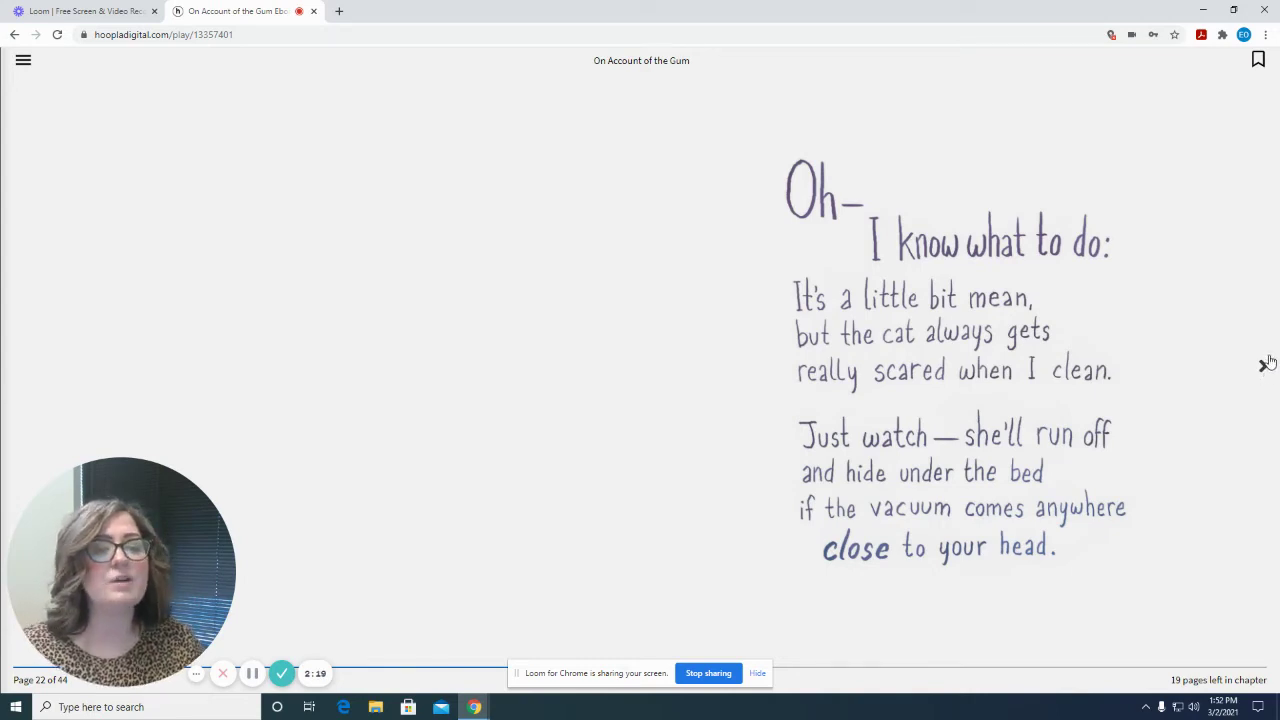
pyautogui.click(1264, 366)
pyautogui.click(1264, 370)
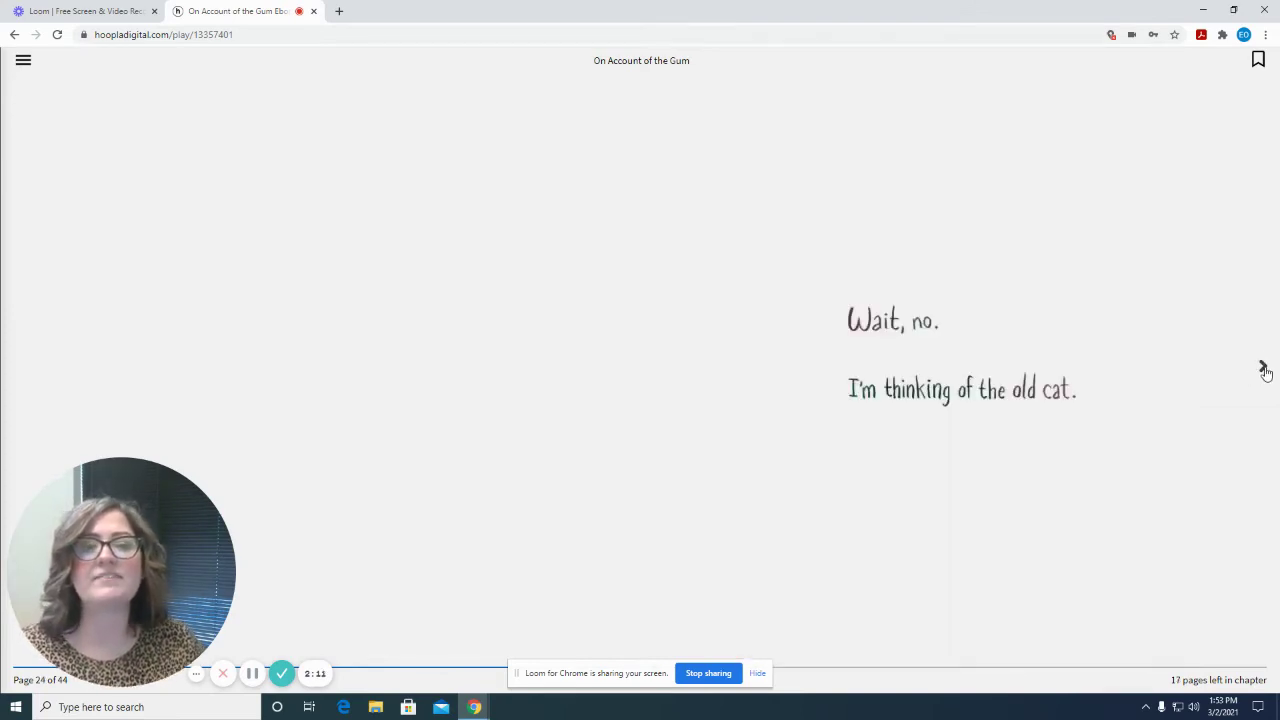
pyautogui.click(1264, 368)
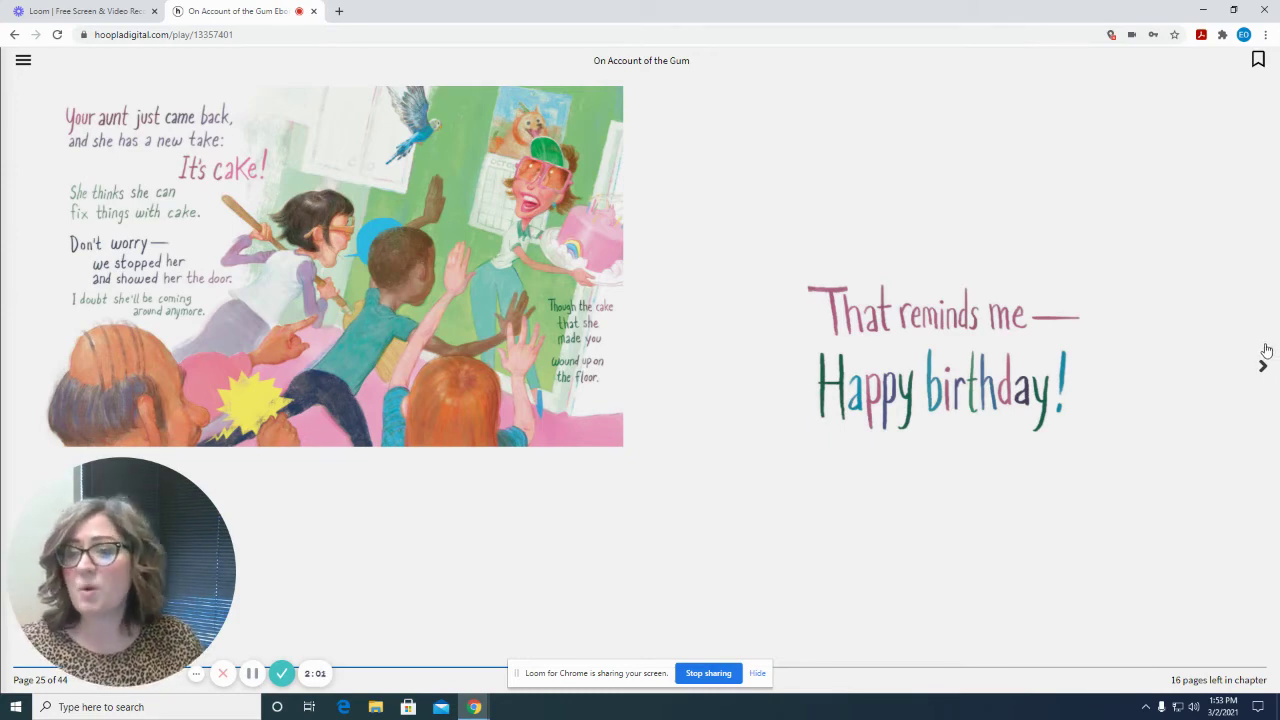
pyautogui.click(1263, 367)
pyautogui.click(1264, 367)
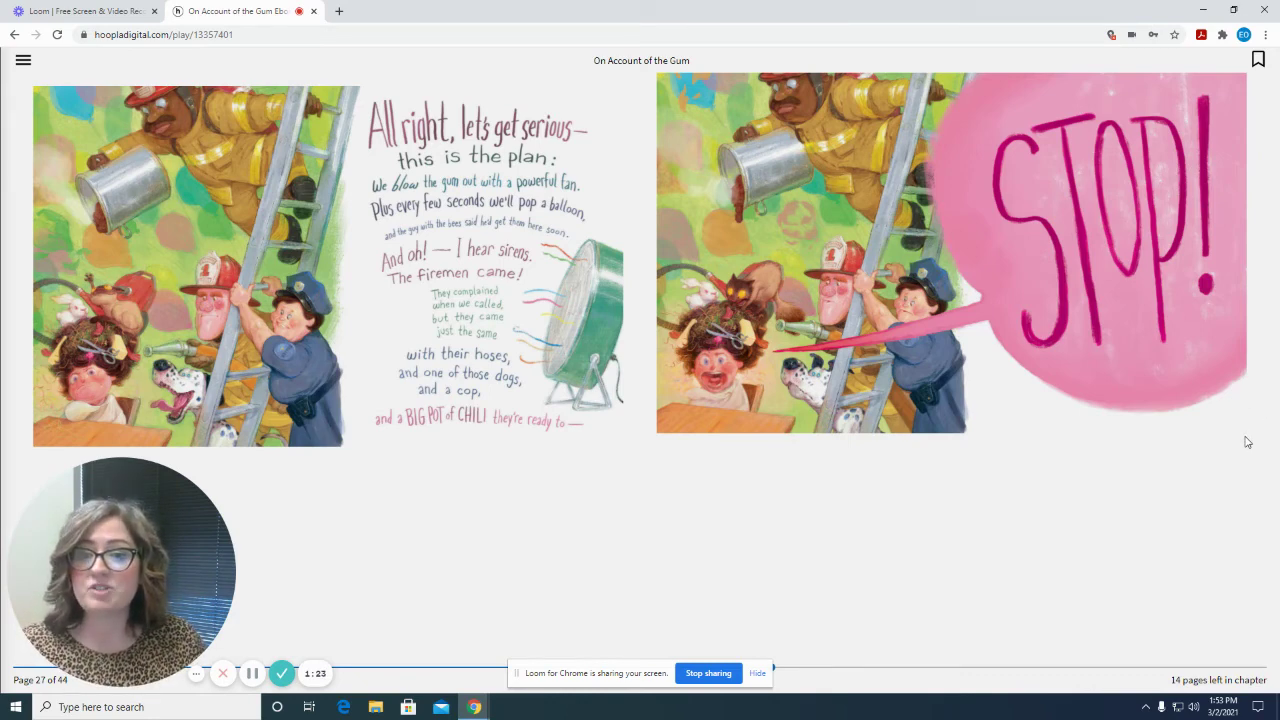
# Turn from page 28 past the vacuum page to the page 32 'So that's the solution!' text.
pyautogui.click(1263, 368)
pyautogui.click(1263, 368)
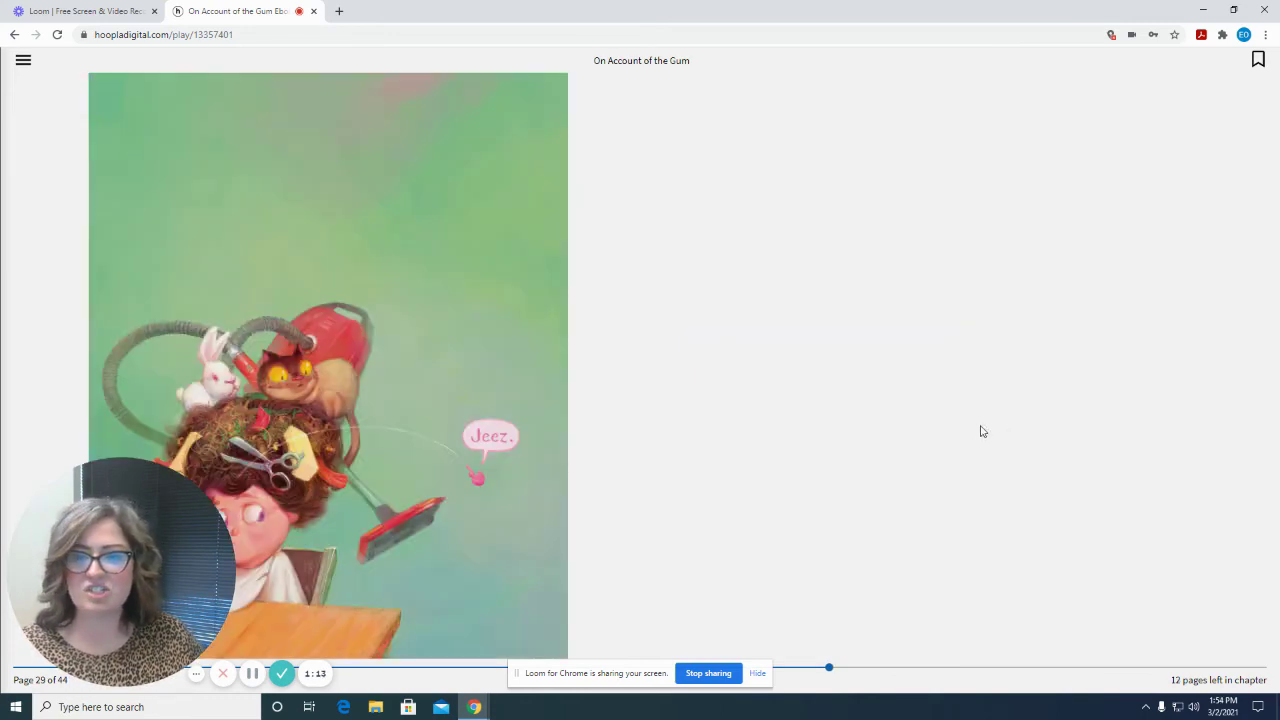
pyautogui.click(1263, 368)
pyautogui.click(1264, 367)
pyautogui.click(1262, 368)
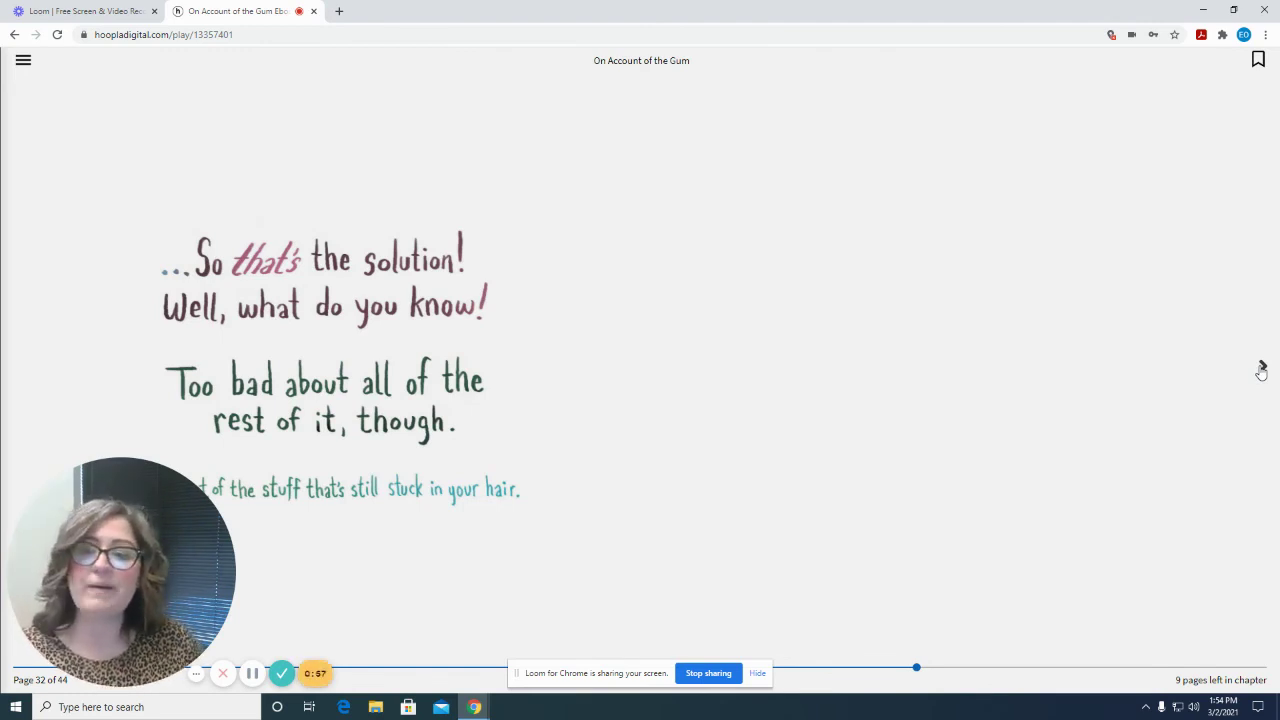
# Advance from page 33 through 37 to the page 38 'miss Picture Day' text.
pyautogui.moveTo(131, 589); pyautogui.dragTo(874, 430)
pyautogui.click(1264, 366)
pyautogui.click(1264, 369)
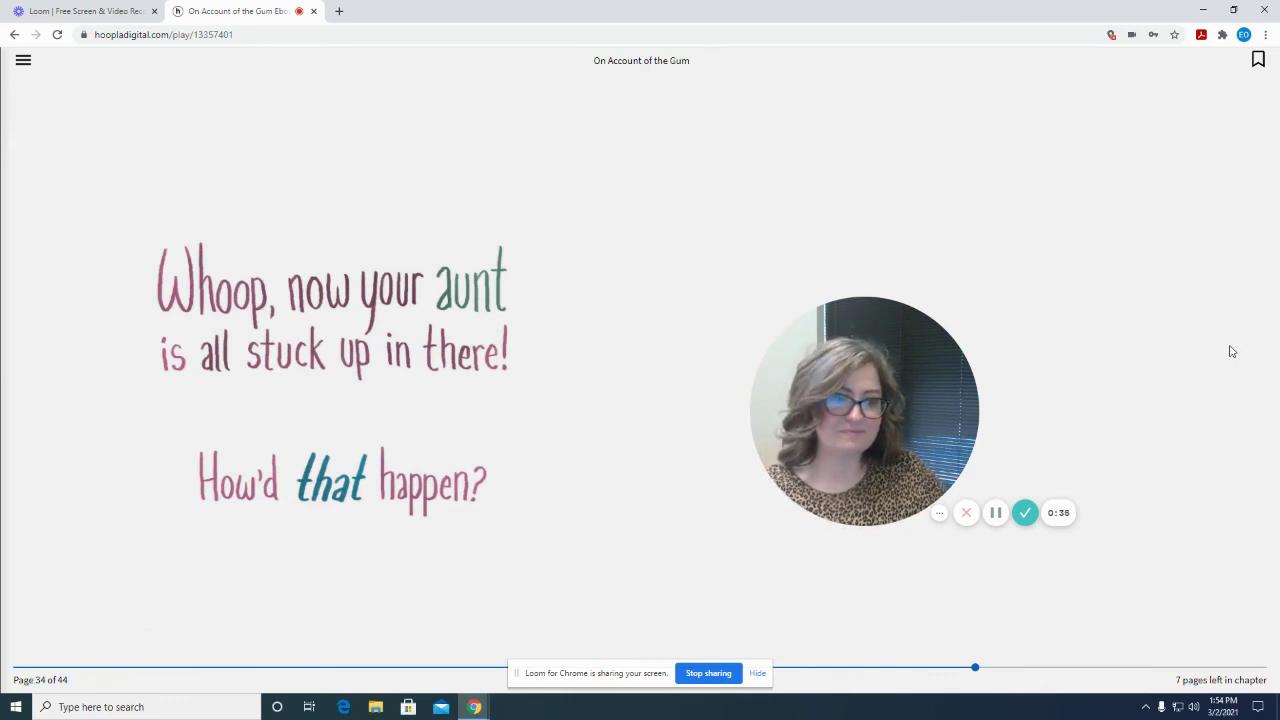
pyautogui.click(1259, 358)
pyautogui.click(1263, 368)
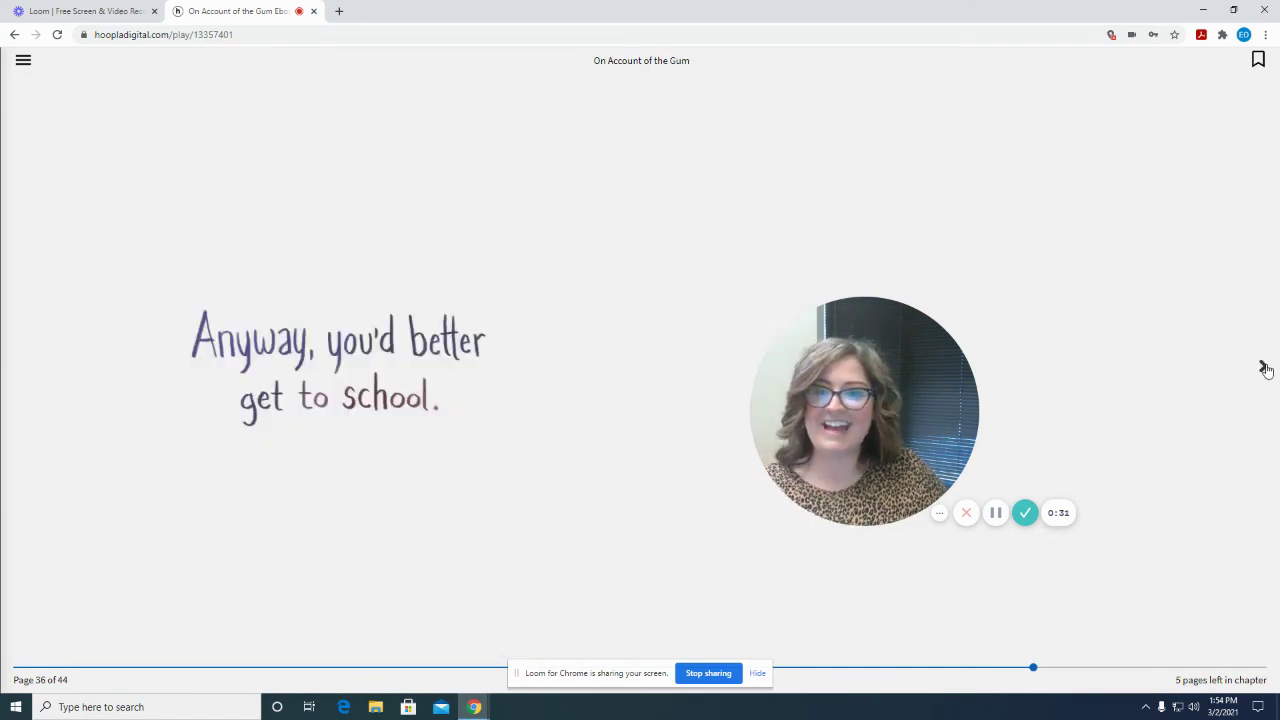
pyautogui.click(1263, 369)
pyautogui.click(1263, 369)
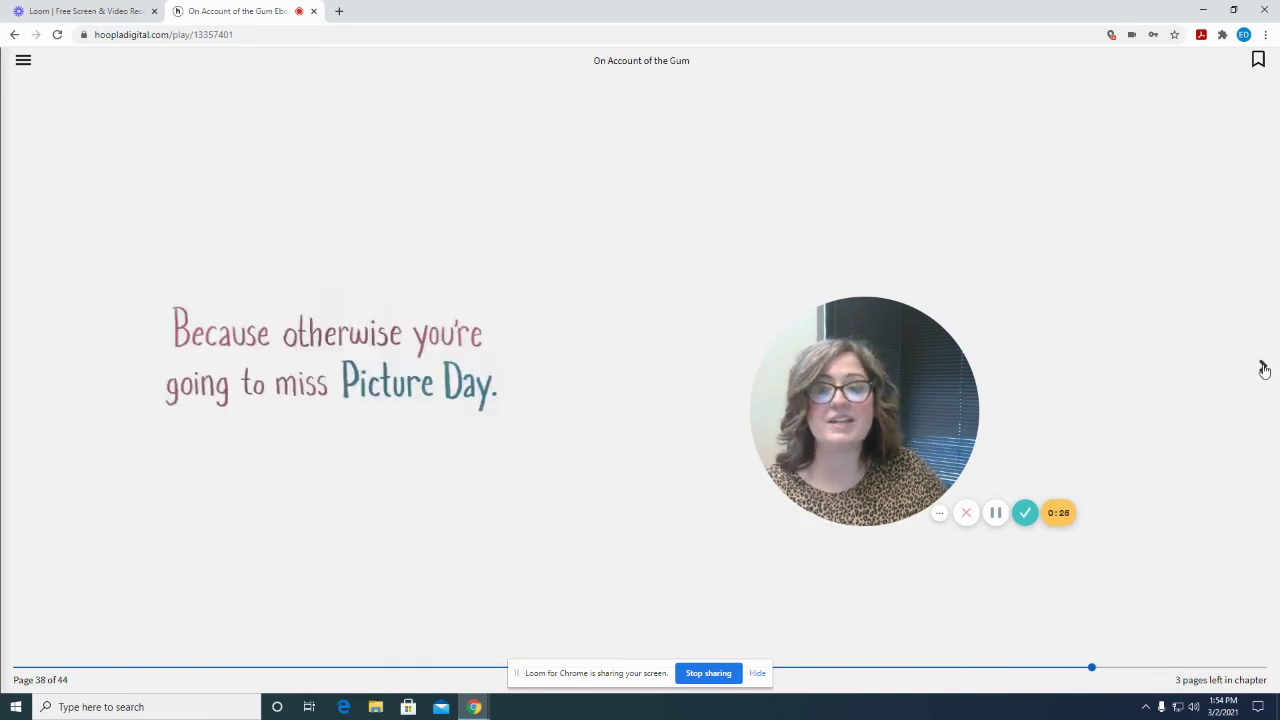